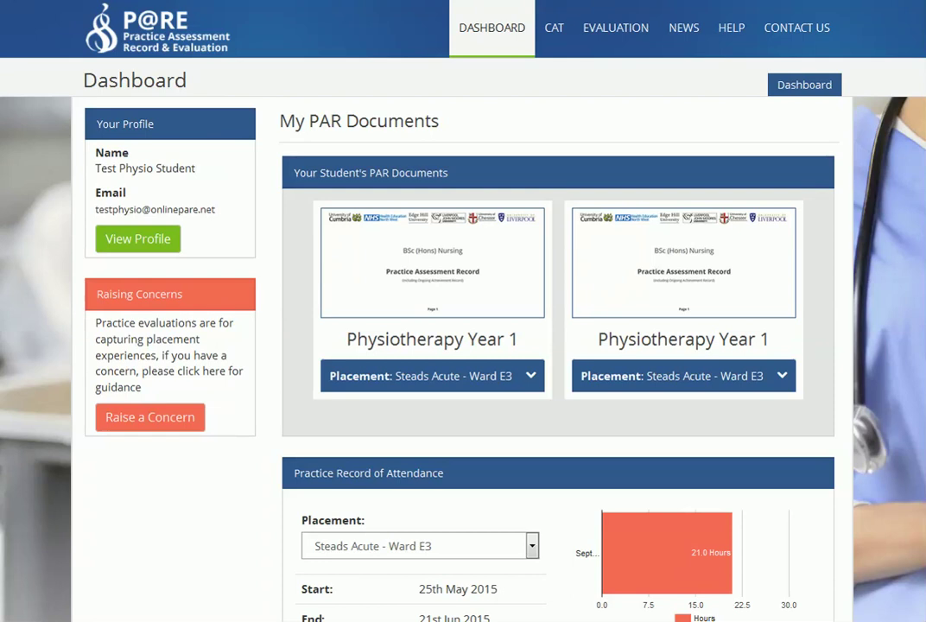
Choose the second Steads Acute - Ward E3 placement (20th Jul–16th Aug 2015) and view its timesheet.
left_click(529, 379)
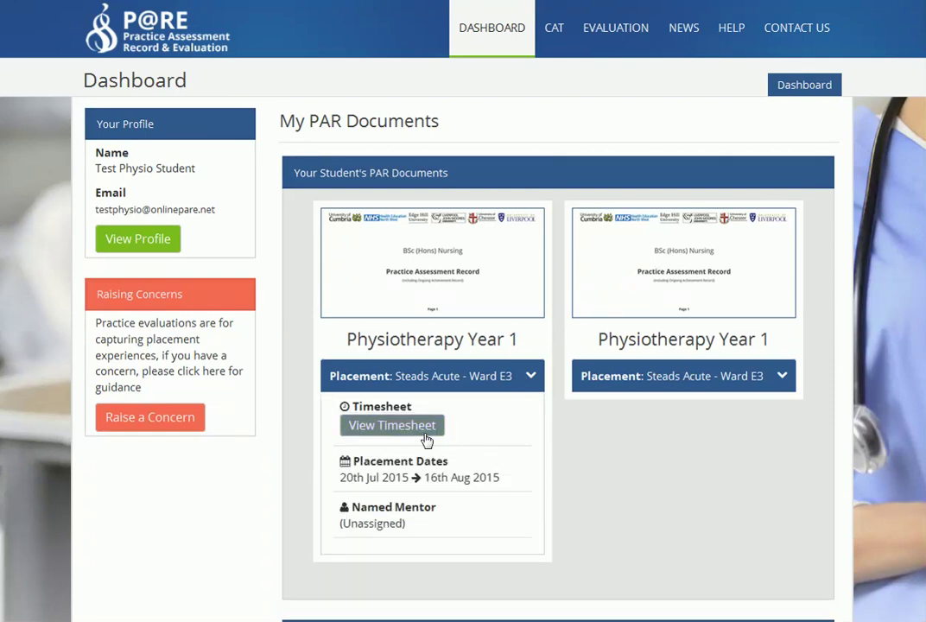
left_click(531, 378)
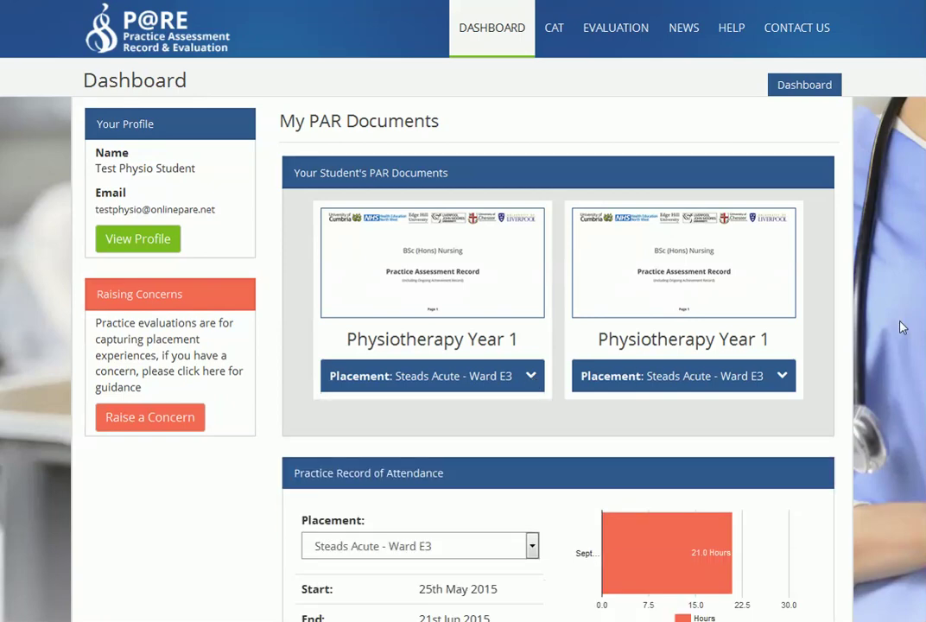
scroll(901, 328, "down", 4)
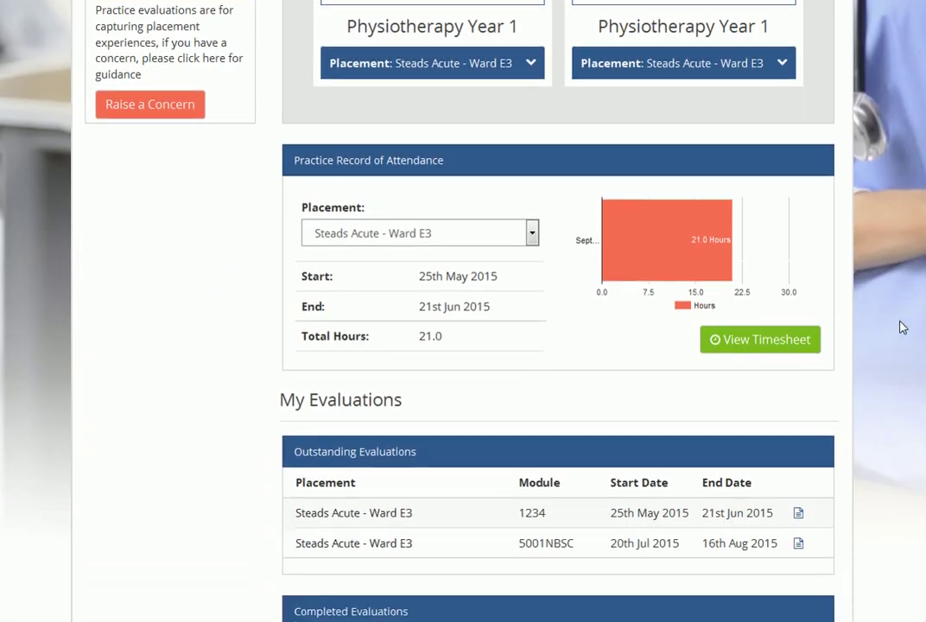
left_click(531, 235)
left_click(526, 256)
scroll(527, 259, "down", 2)
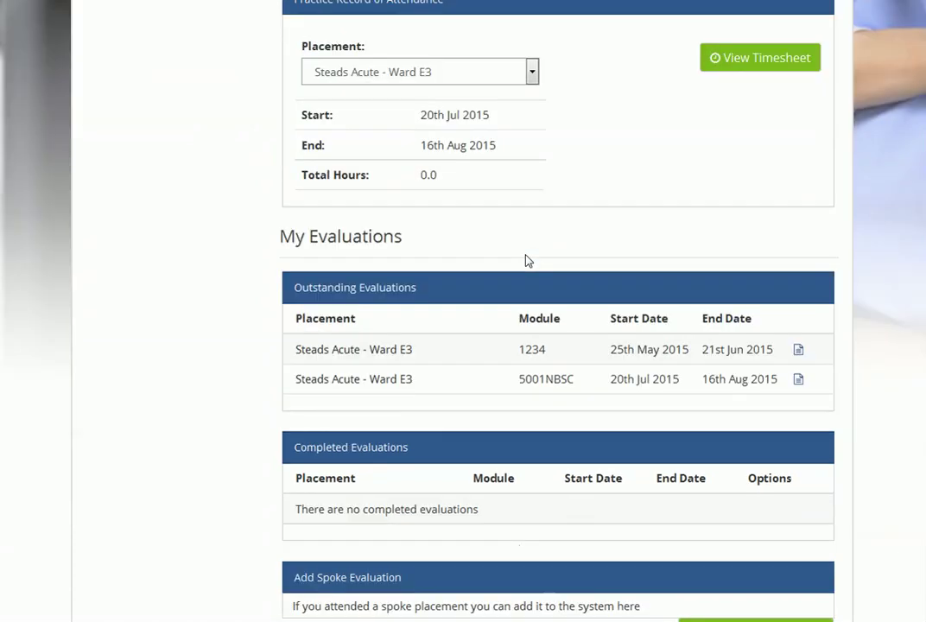
scroll(921, 290, "up", 1)
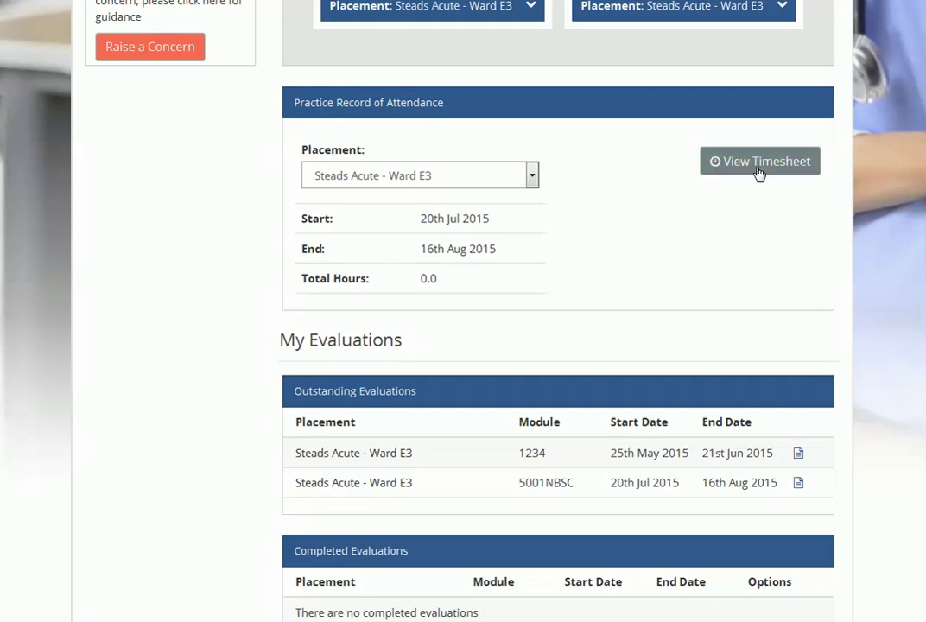
left_click(759, 168)
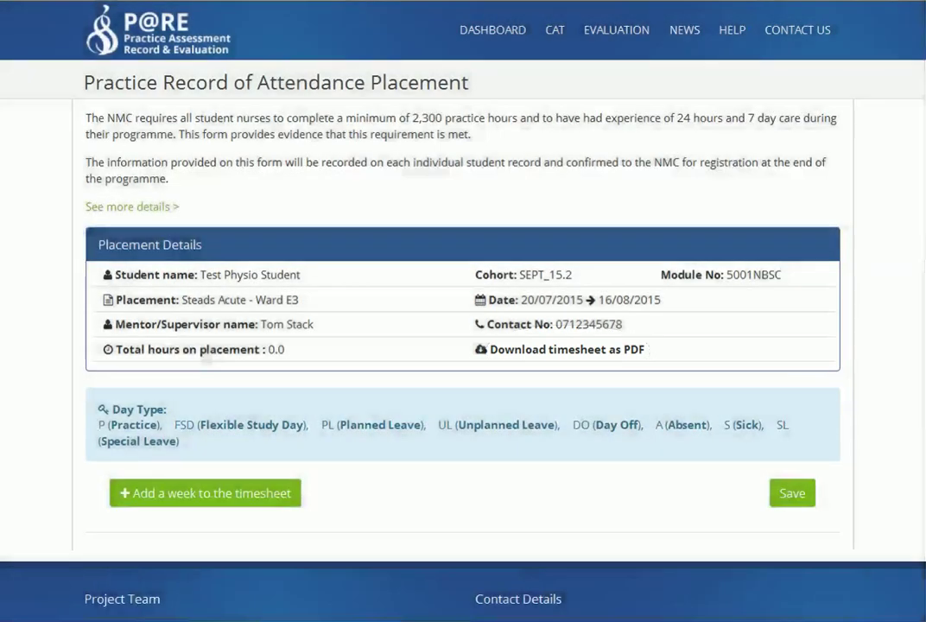
Scroll the placement page to review cohort SEPT_15.2, module 5001NBSC and mentor details.
scroll(463, 311, "down", 1)
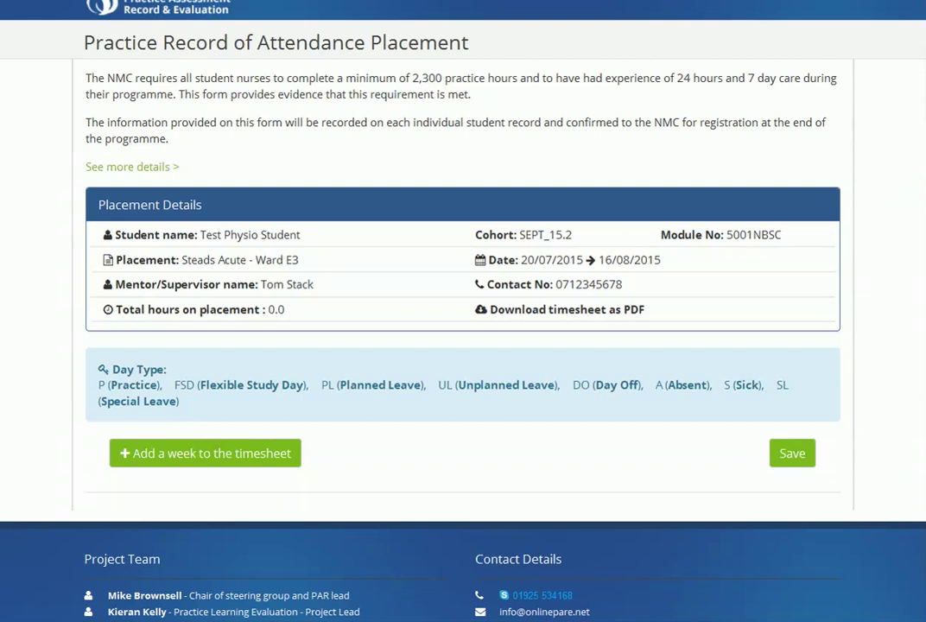
Add a timesheet week commencing 20 July 2015, picked from the calendar.
left_click(231, 464)
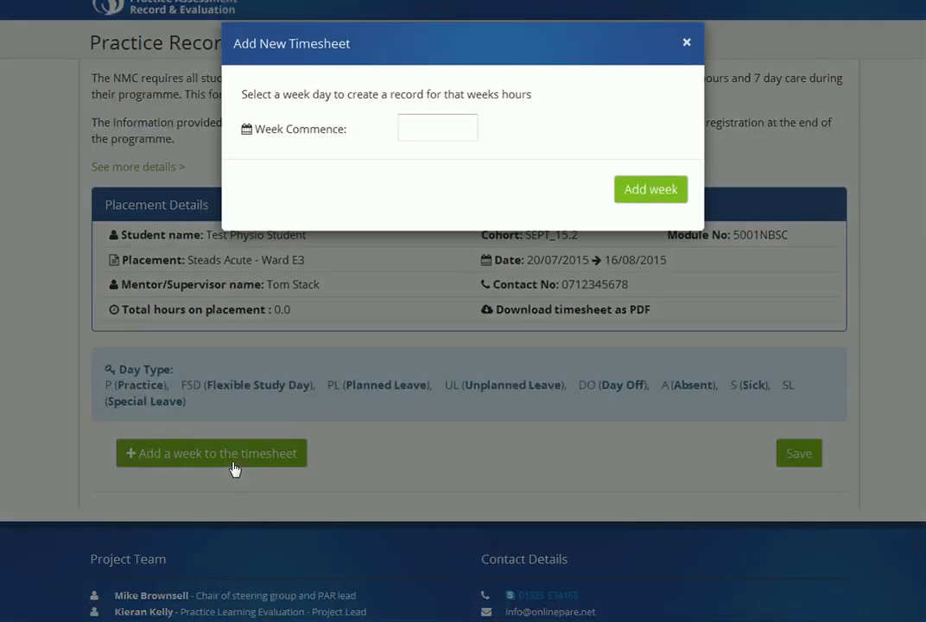
left_click(443, 123)
left_click(414, 158)
left_click(414, 159)
left_click(414, 159)
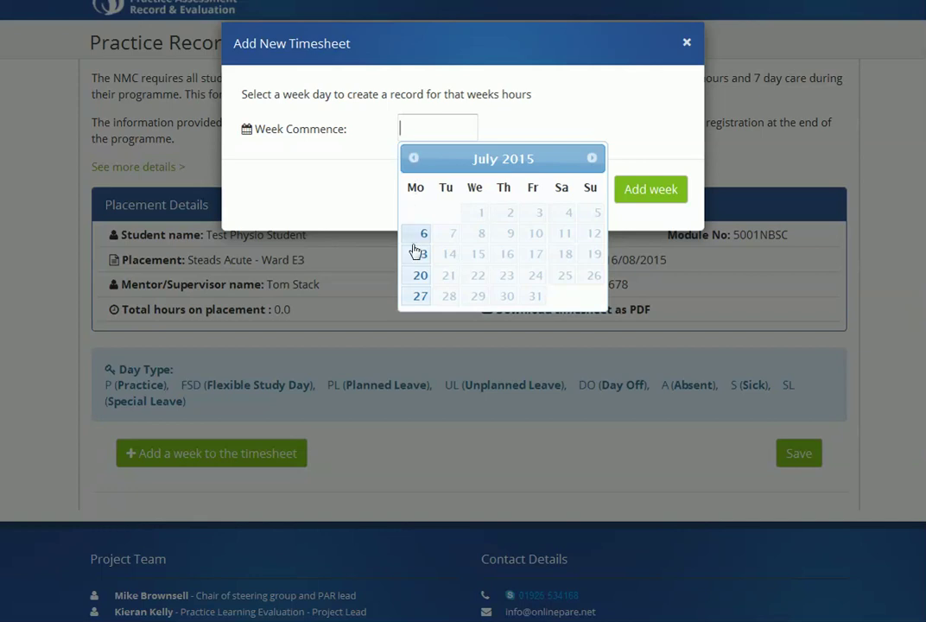
left_click(420, 274)
left_click(640, 194)
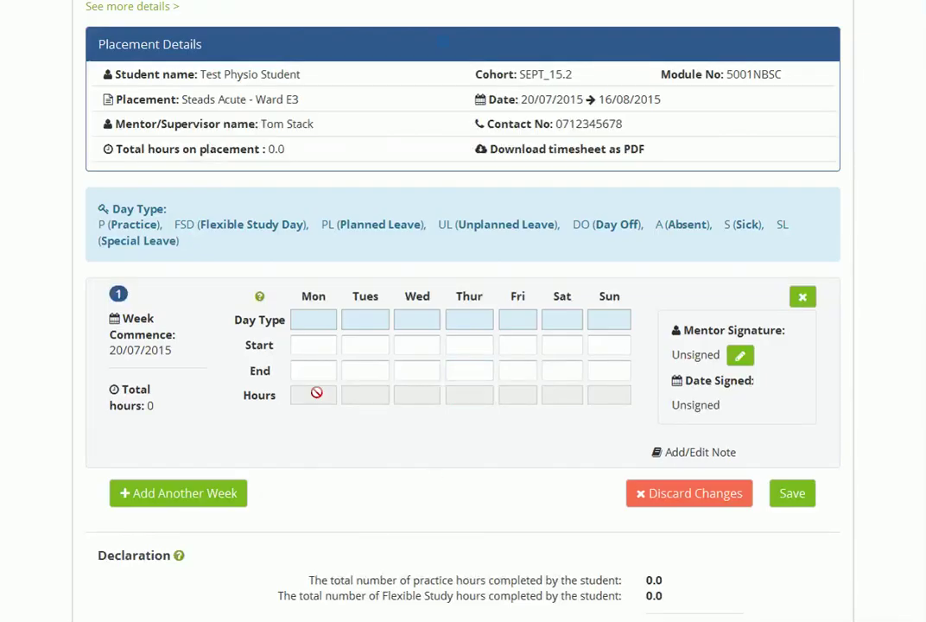
Set Monday's day type to Practice.
left_click(310, 323)
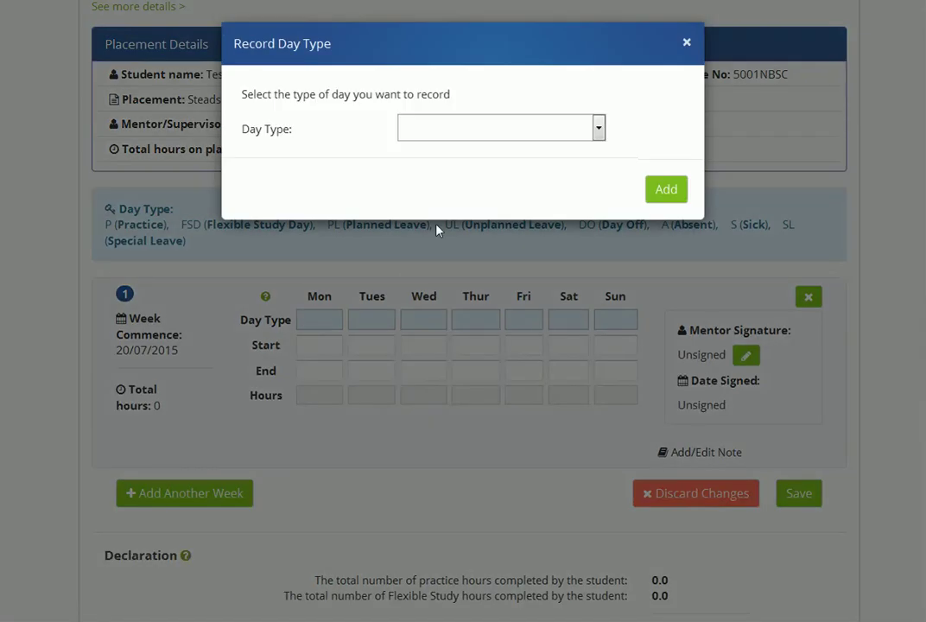
left_click(487, 129)
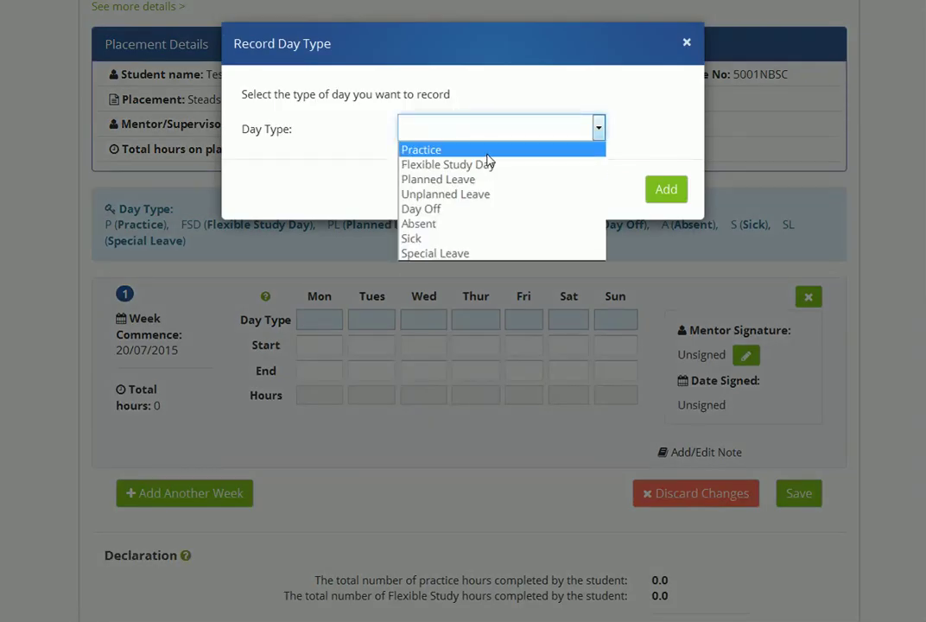
left_click(429, 150)
left_click(670, 206)
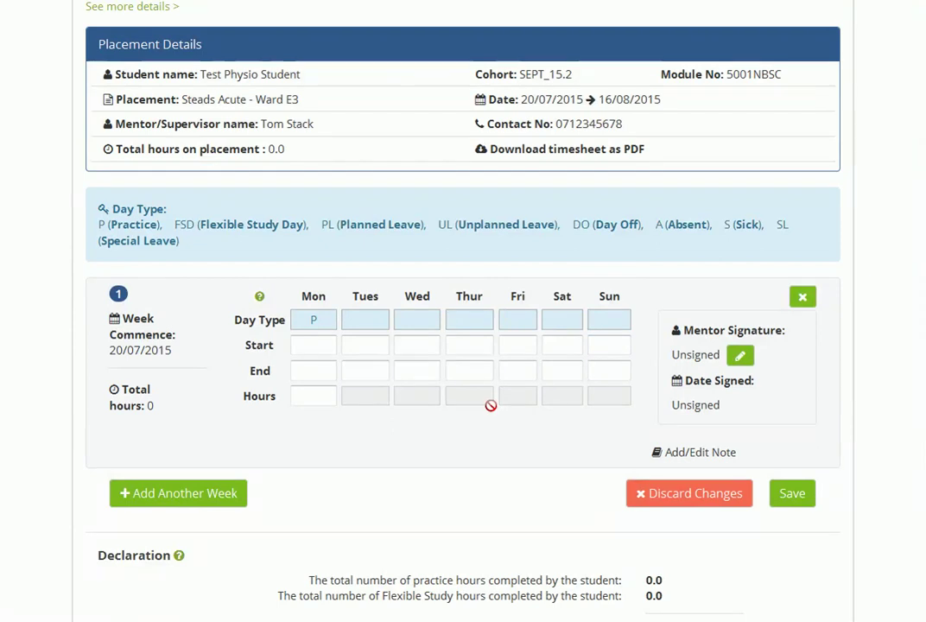
Record Monday from 8:00 to 16:00 and adjust its hours to 5.30.
left_click(323, 345)
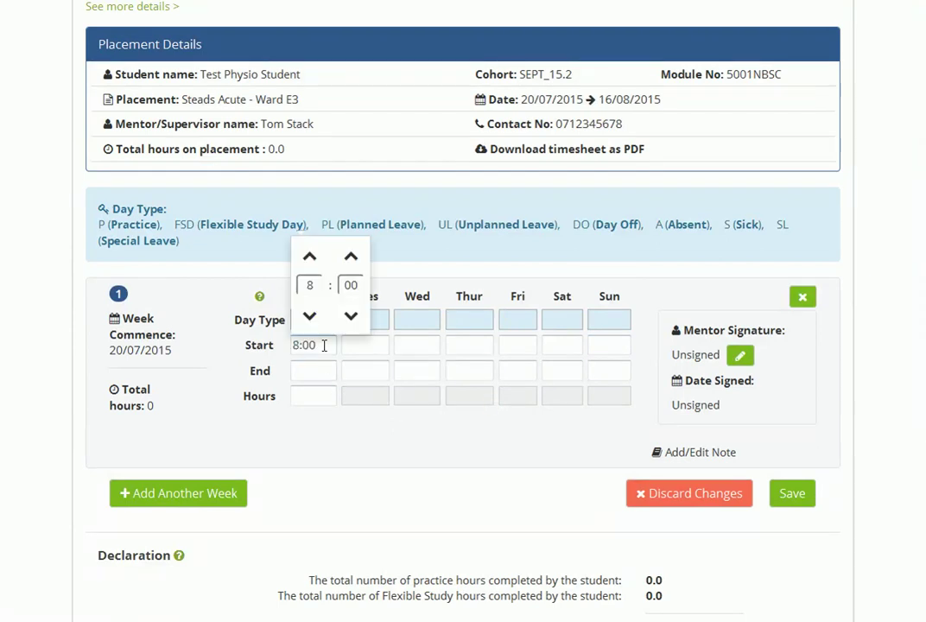
left_click(318, 371)
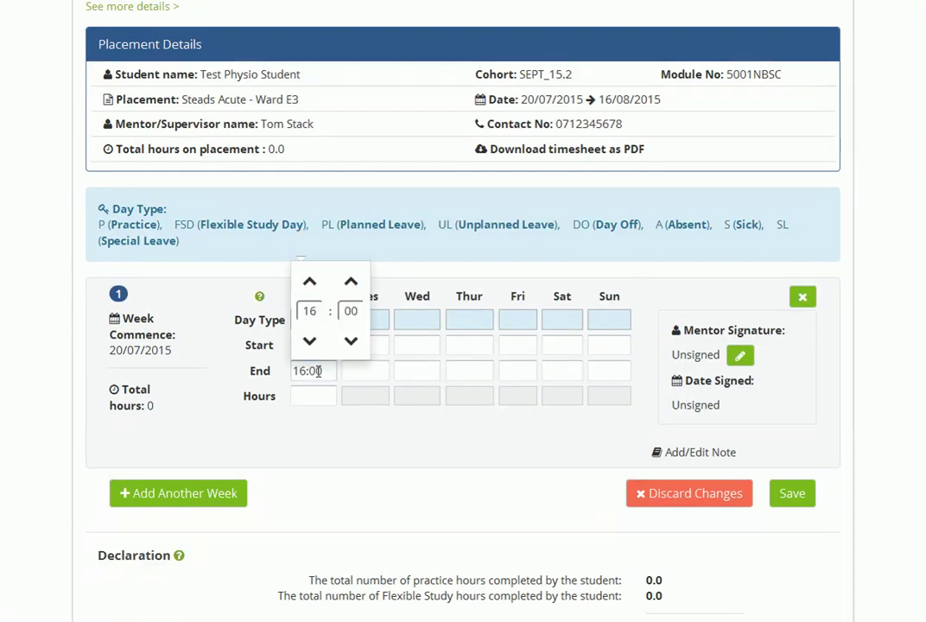
left_click(318, 396)
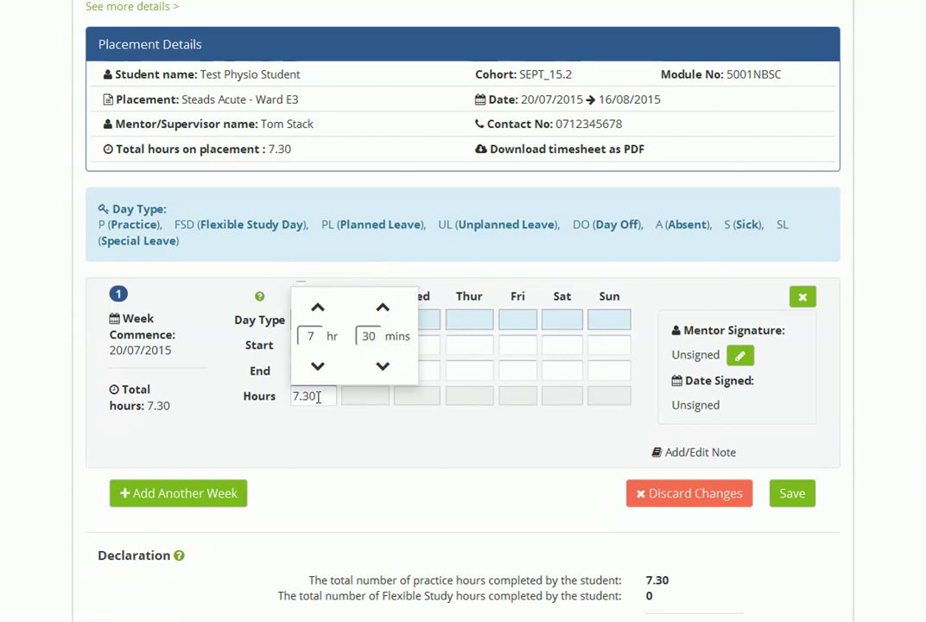
left_click(324, 437)
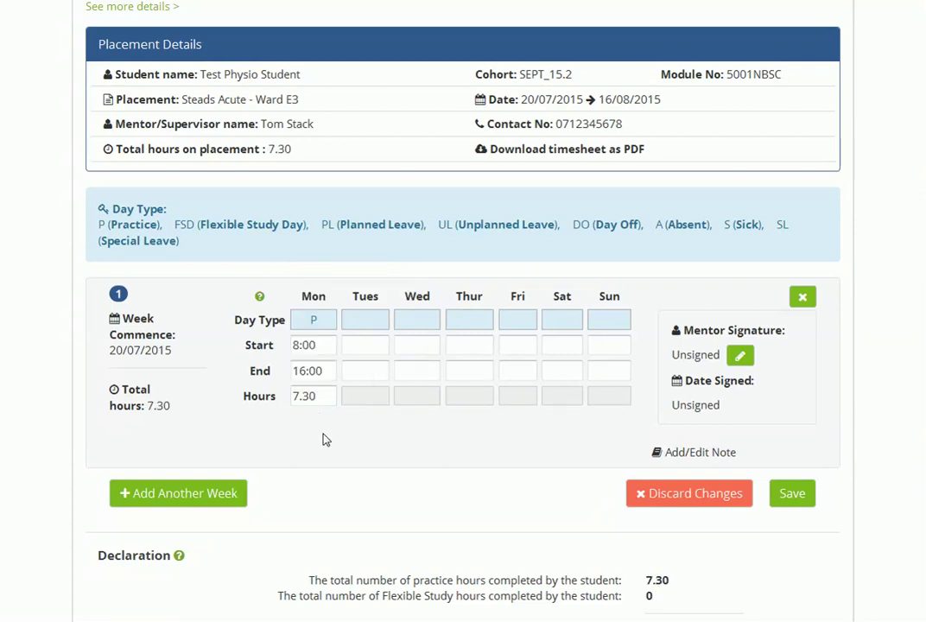
left_click(316, 396)
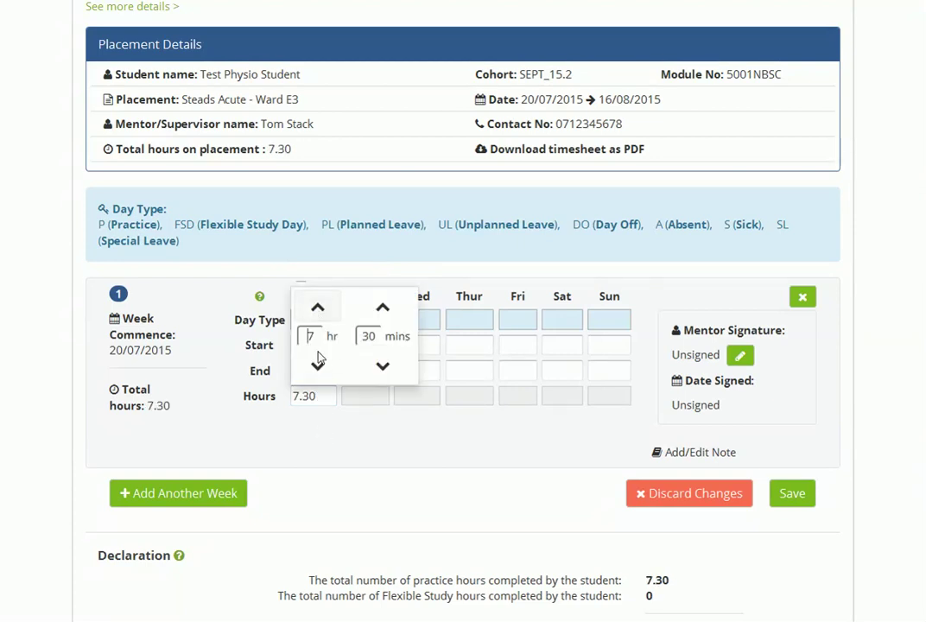
left_click(319, 368)
left_click(319, 368)
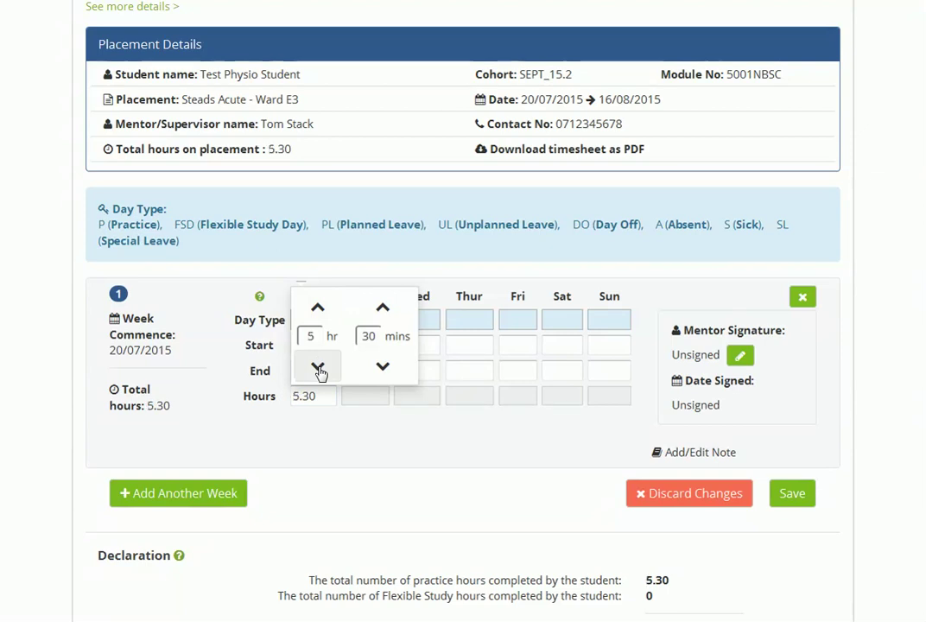
left_click(335, 455)
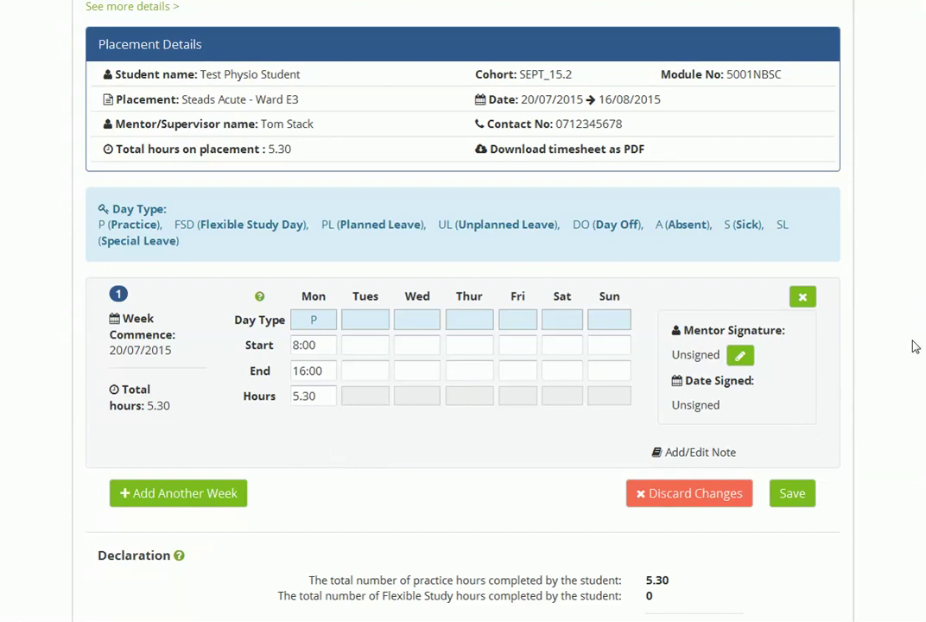
Set Tuesday's day type to Sick.
scroll(915, 346, "down", 2)
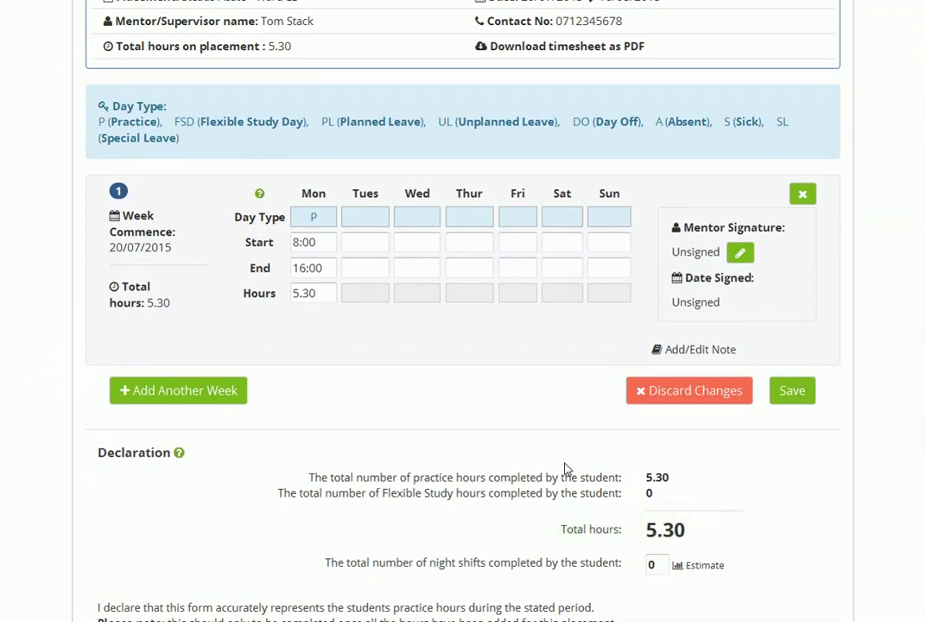
left_click(371, 223)
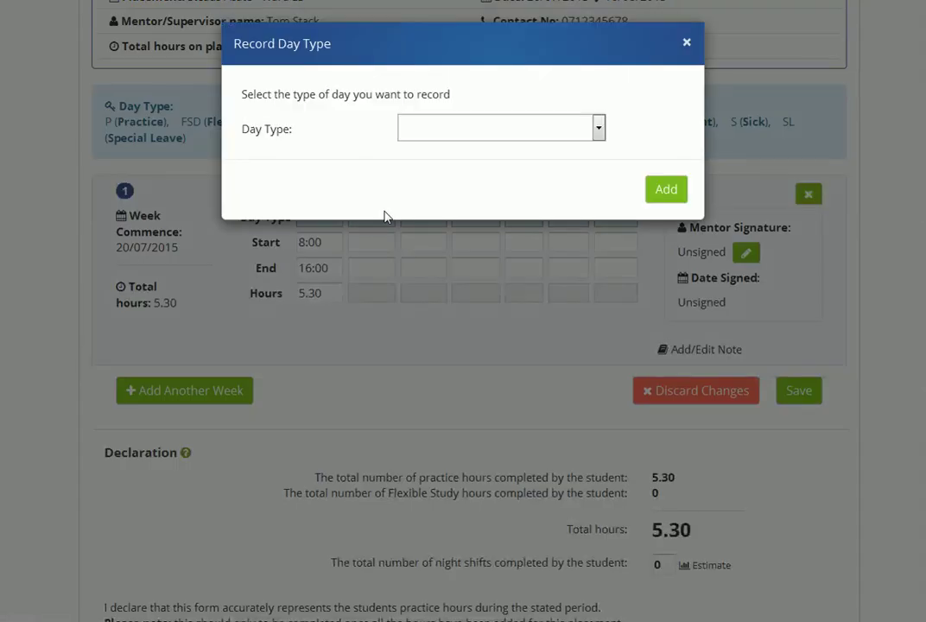
left_click(444, 138)
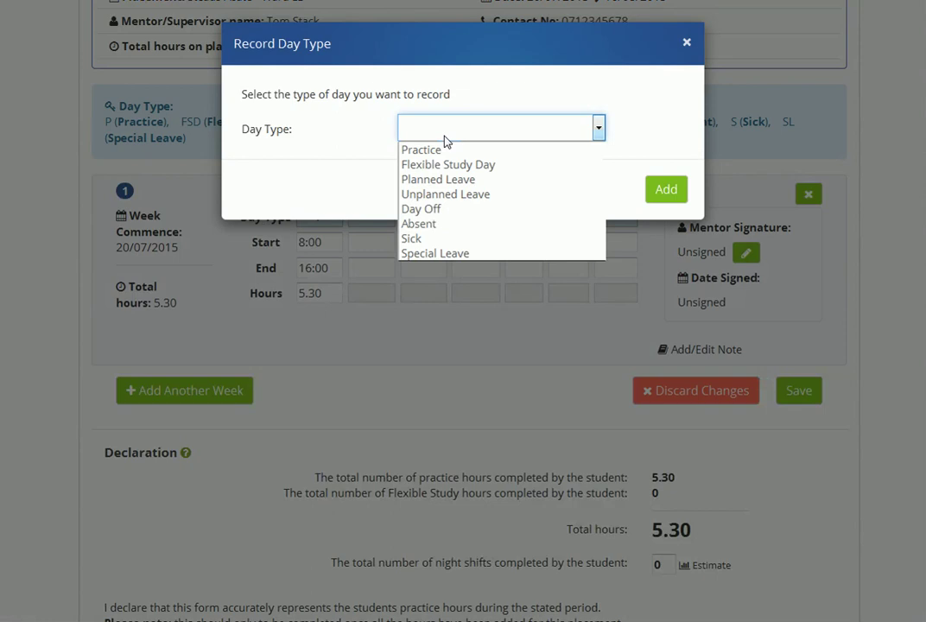
left_click(451, 240)
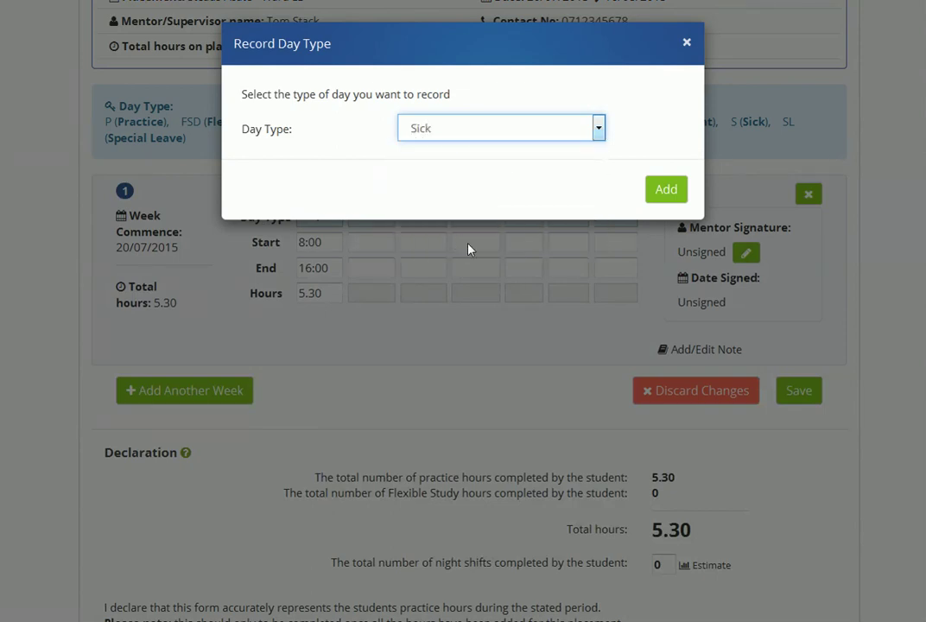
left_click(677, 198)
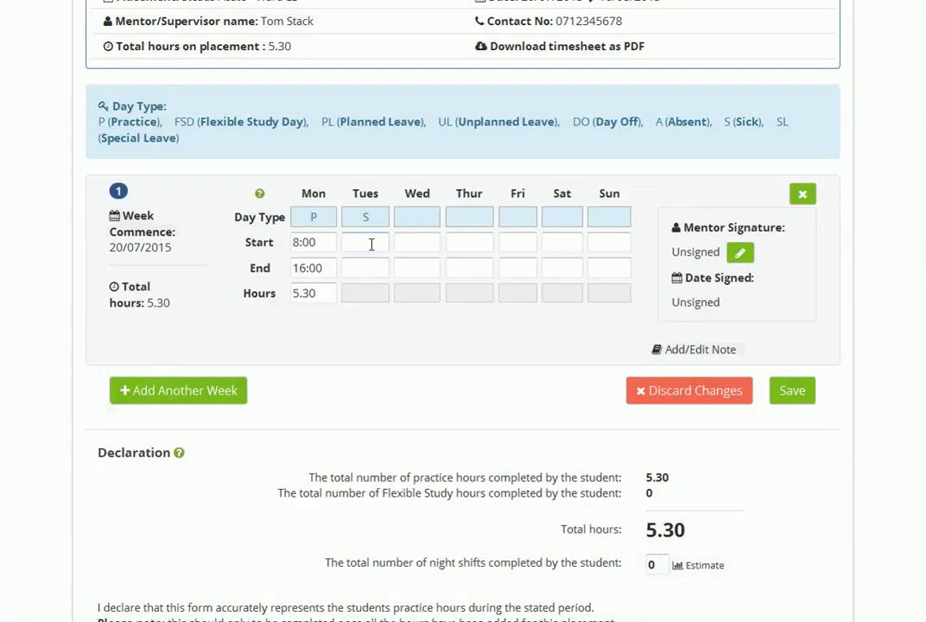
Set Tuesday's start time to 8:00 and end time to 16:00.
left_click(370, 244)
left_click(449, 341)
left_click(377, 269)
left_click(449, 342)
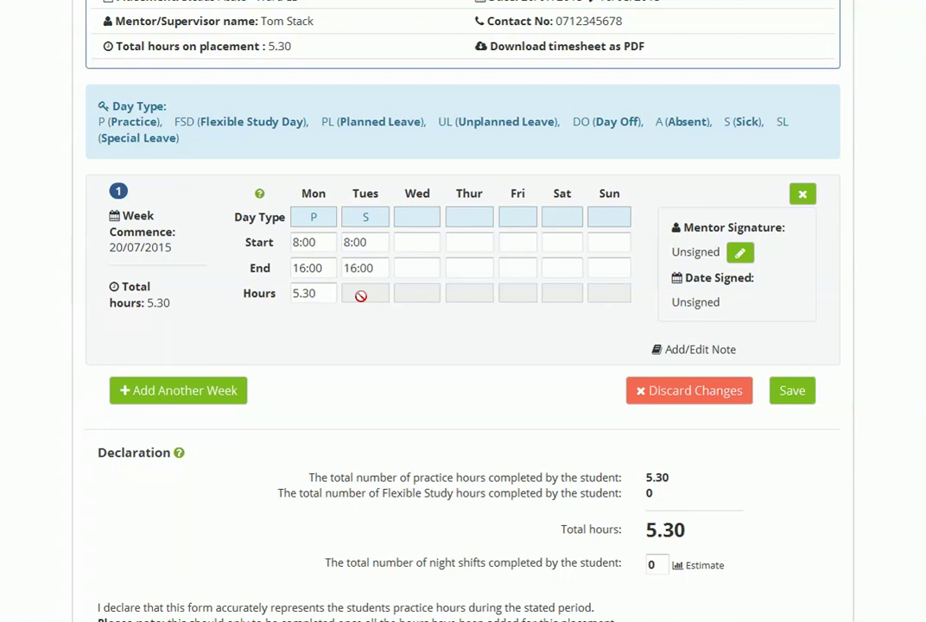
Add the note 'added detail....' to the week's timesheet notes.
left_click(686, 350)
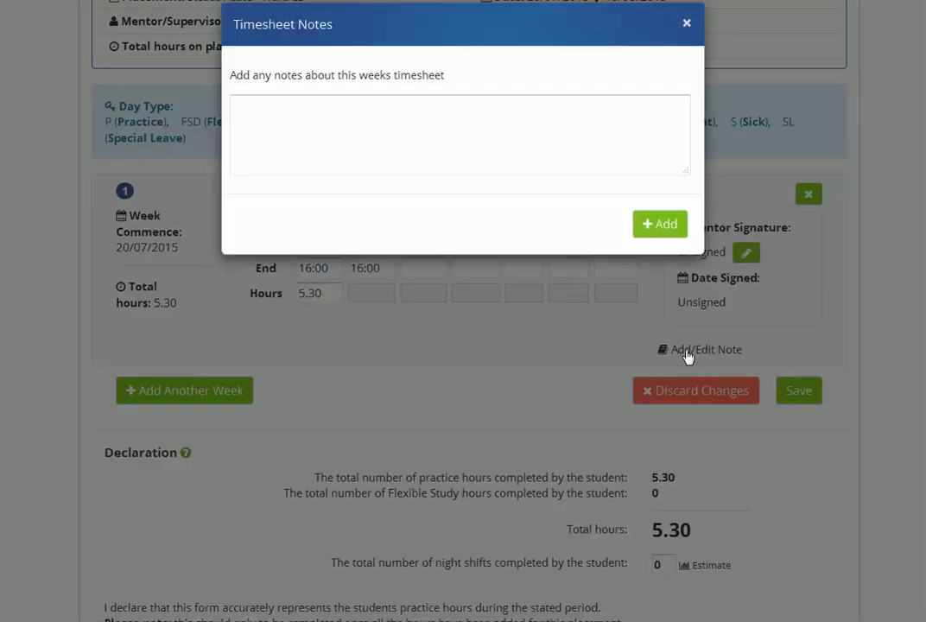
left_click(535, 167)
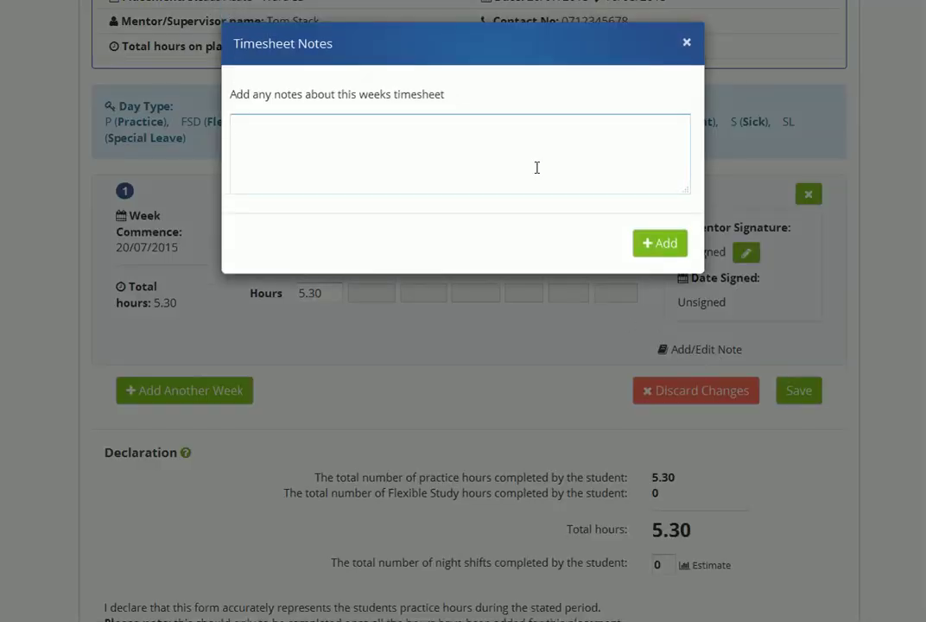
type("added detail....")
left_click(662, 243)
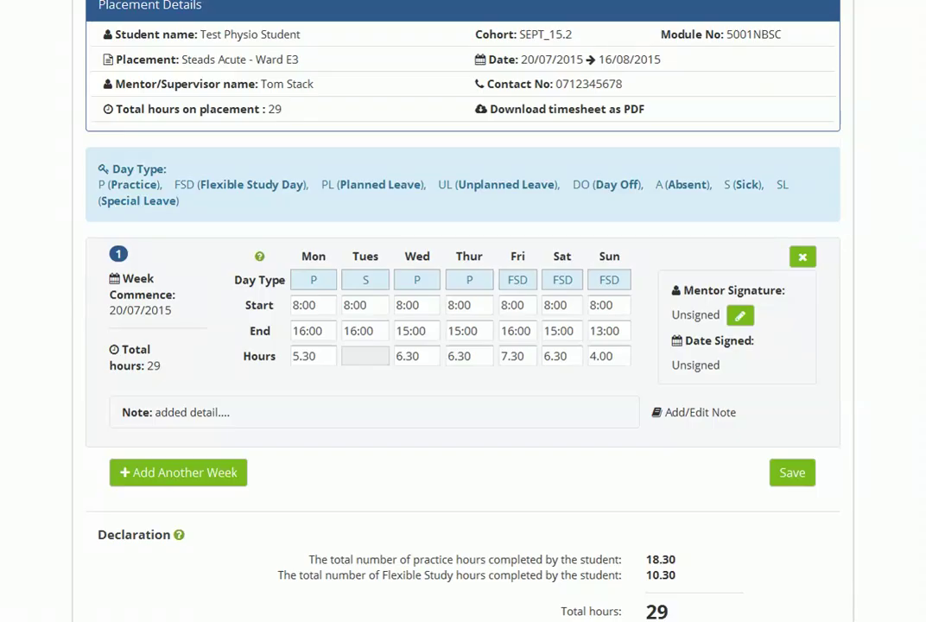
Sign off the week as mentor using the mentor's e-mail and password.
left_click(737, 319)
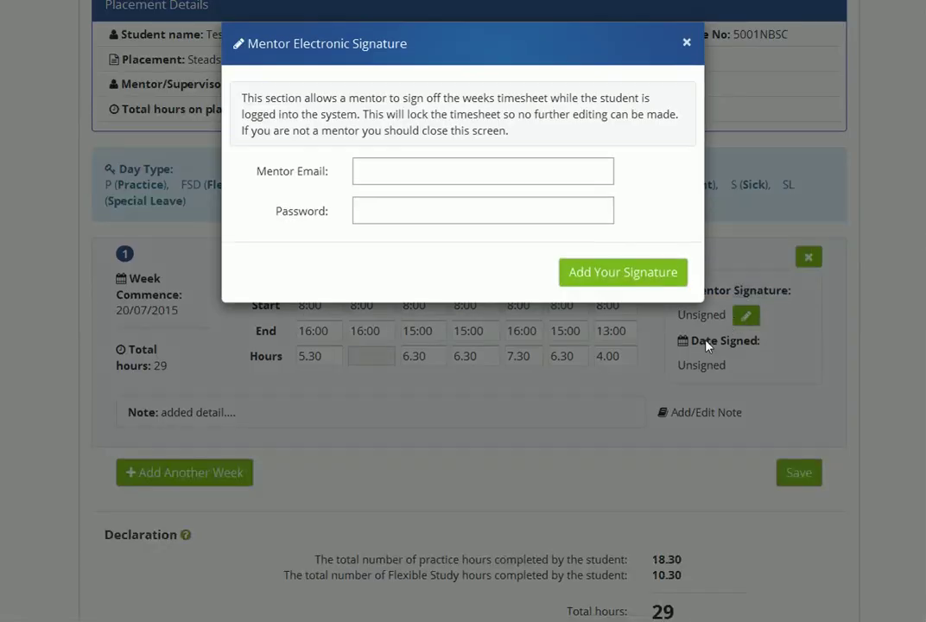
left_click(450, 178)
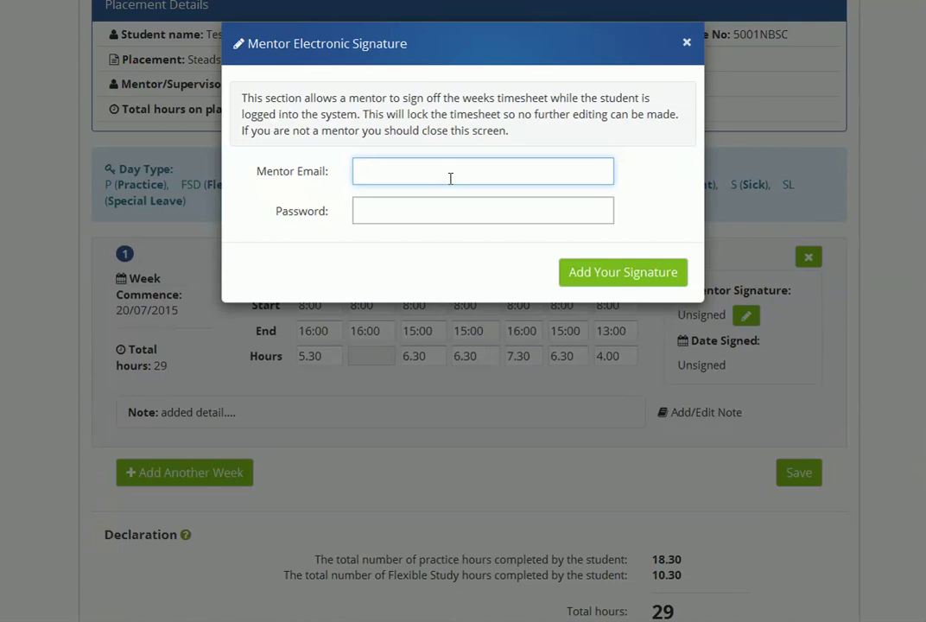
type(".....")
left_click(414, 209)
type(".......")
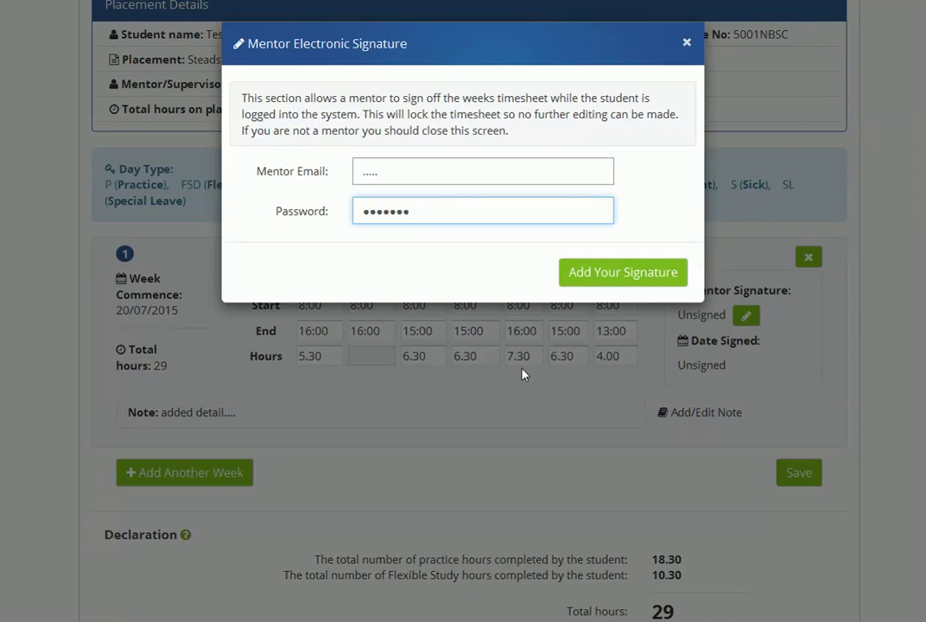
left_click(653, 285)
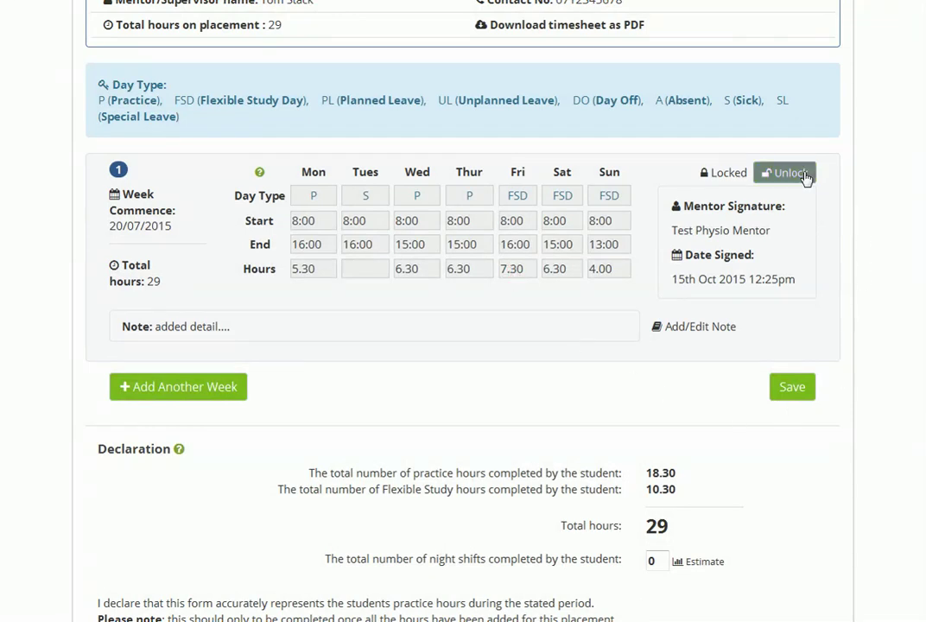
Unlock the signed week, removing the mentor signature, and scroll to the Declaration.
left_click(803, 176)
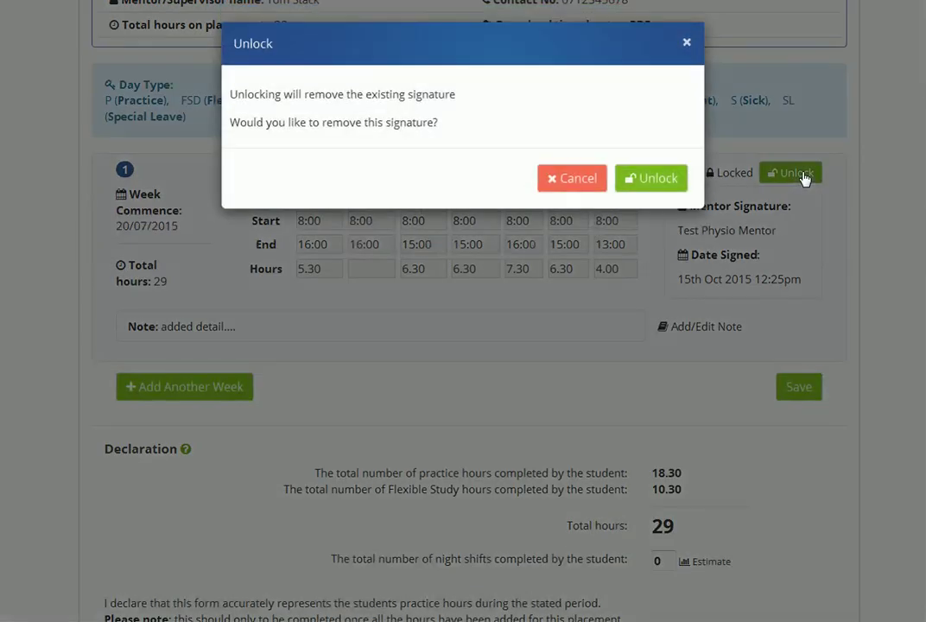
left_click(654, 179)
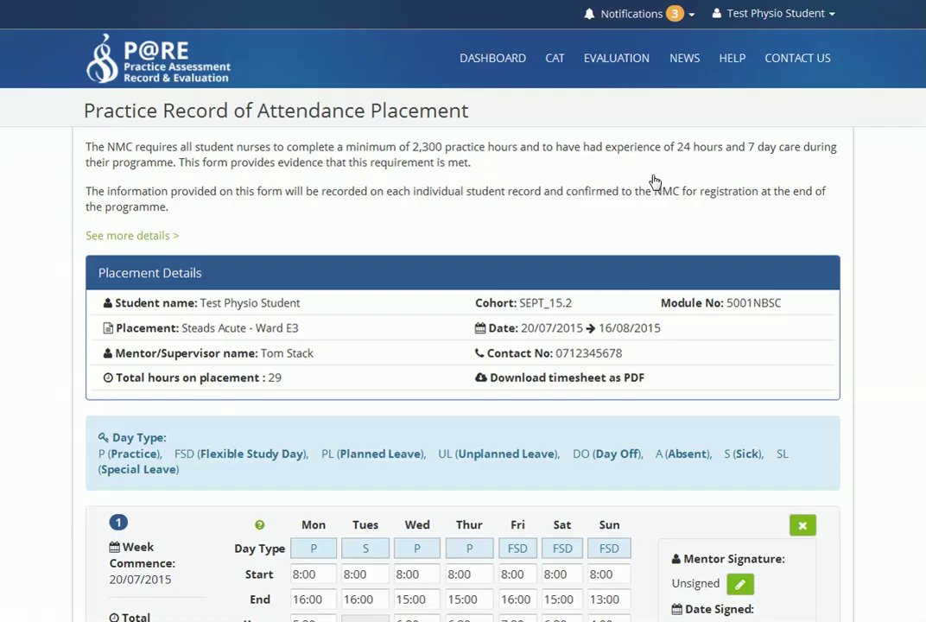
scroll(921, 183, "down", 3)
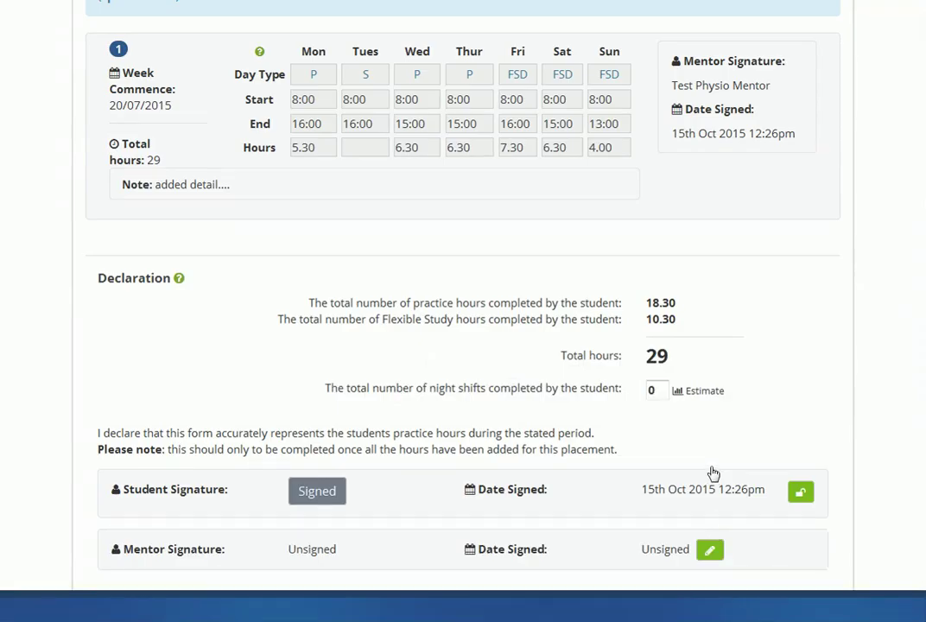
scroll(714, 473, "down", 1)
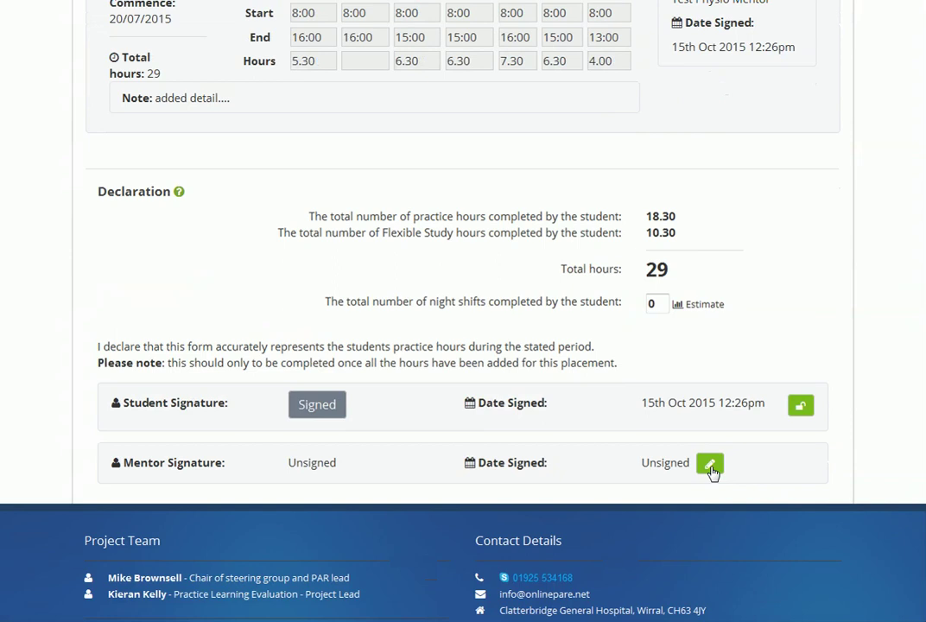